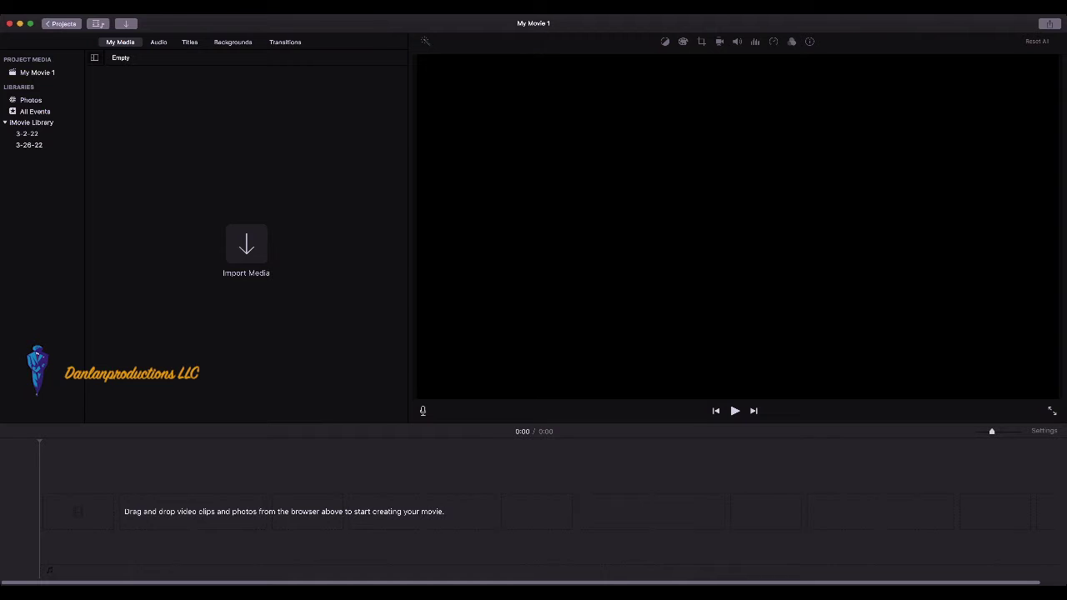
Add the company flyer image to the empty timeline and play the clip back
left_click_drag(534, 305, 118, 493)
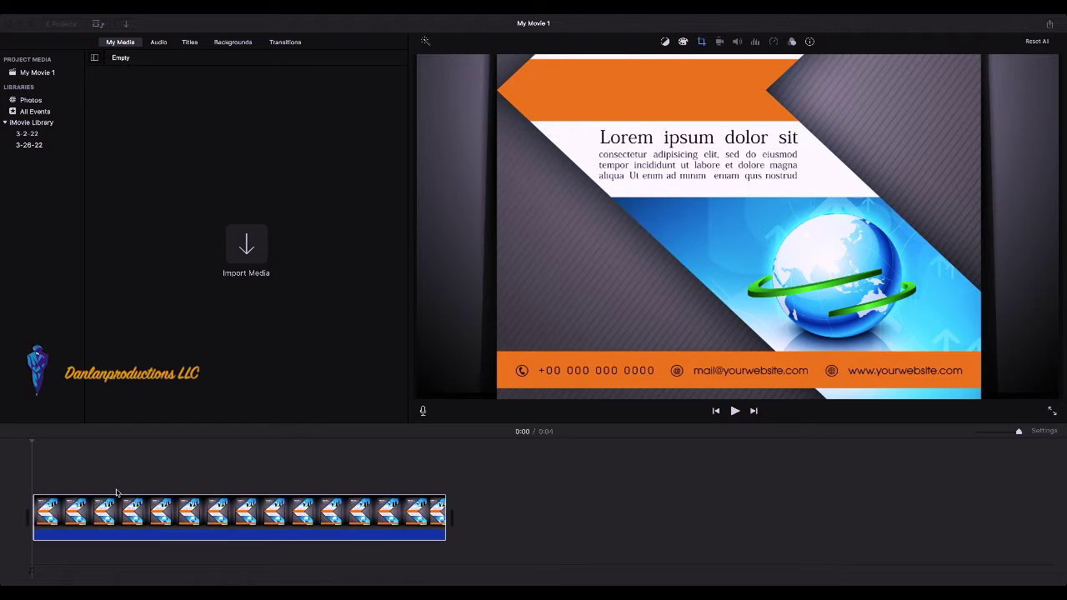
left_click(578, 298)
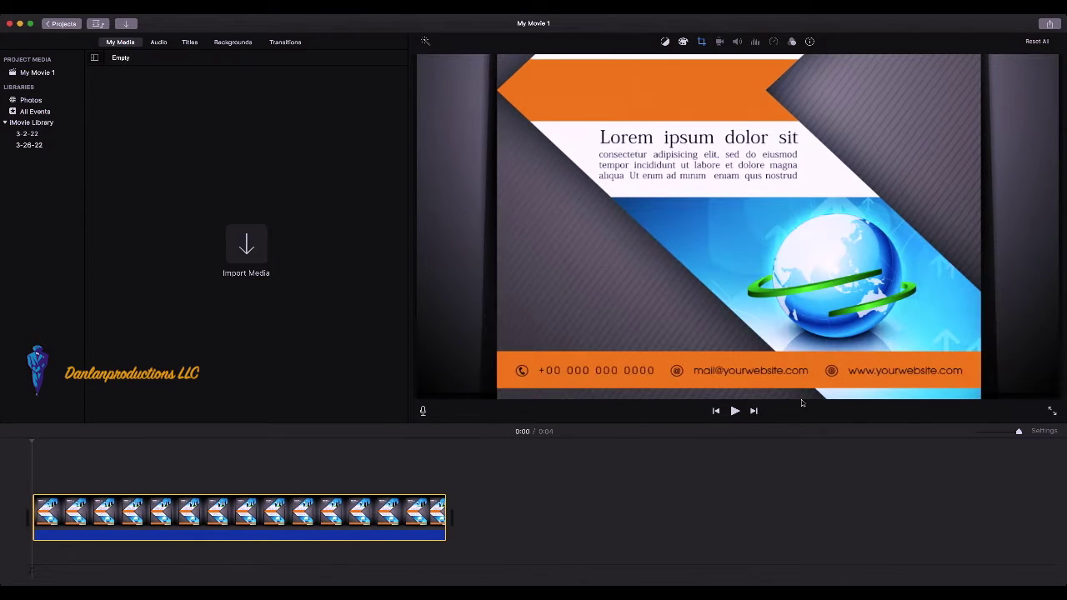
left_click(734, 411)
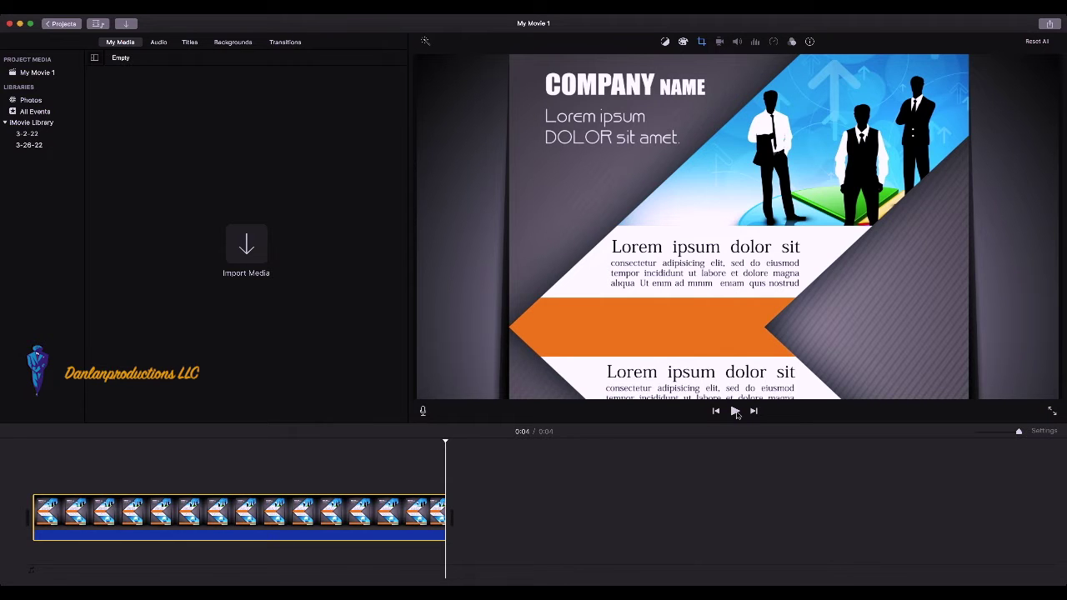
Open cropping for the flyer clip, try the Crop to Fill and Fit styles, and return to Ken Burns
left_click(404, 517)
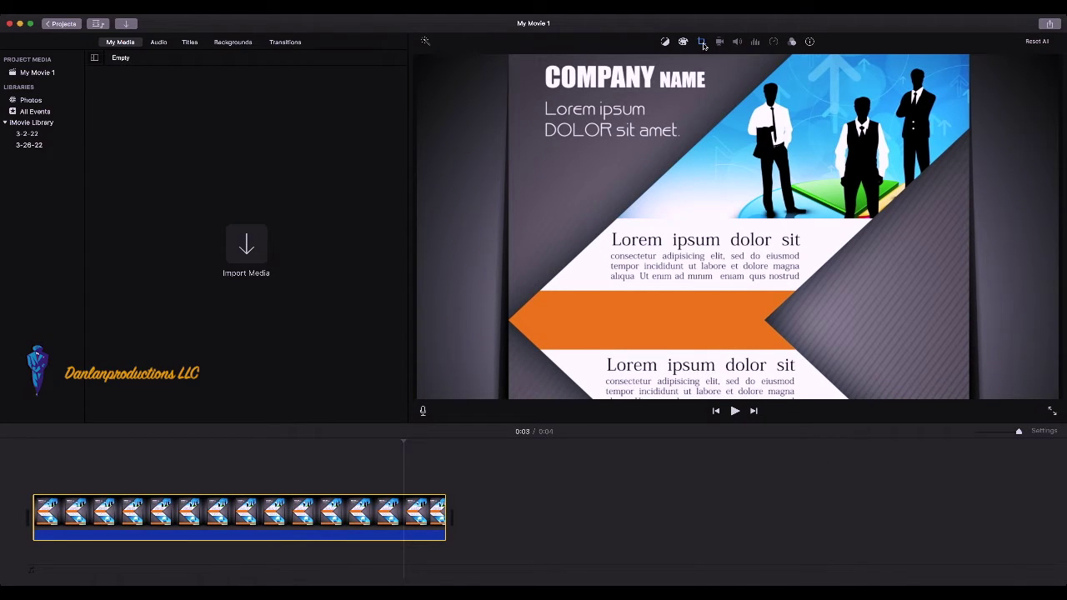
left_click(702, 43)
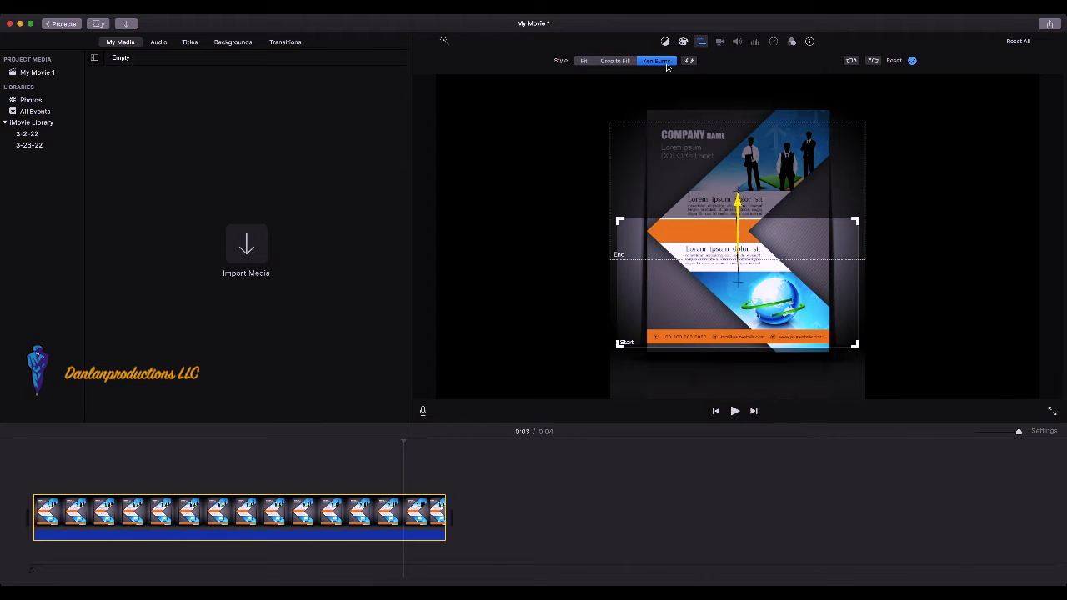
left_click(618, 64)
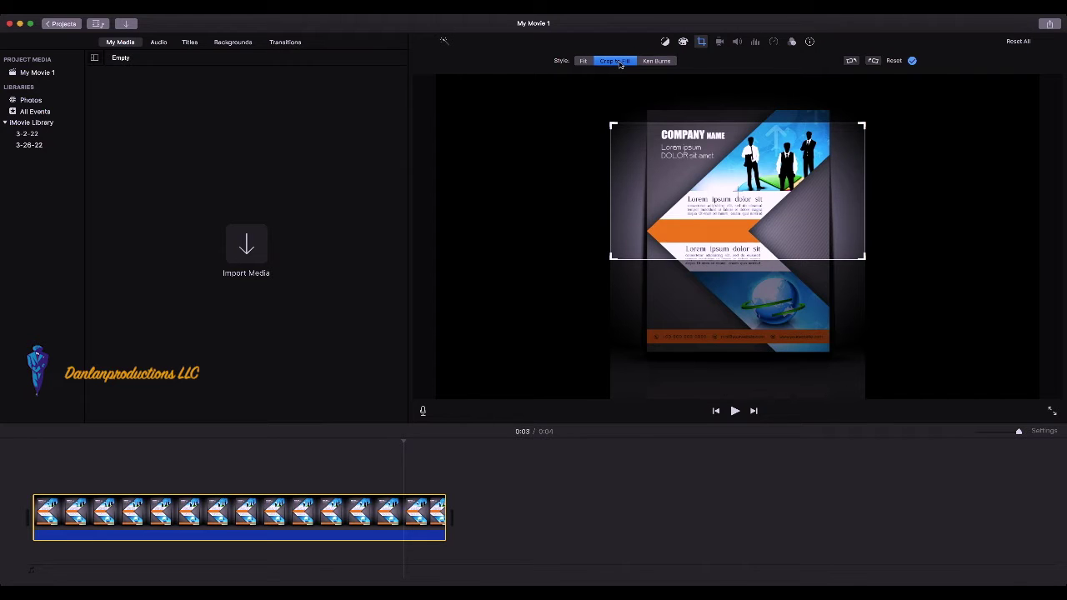
left_click(585, 64)
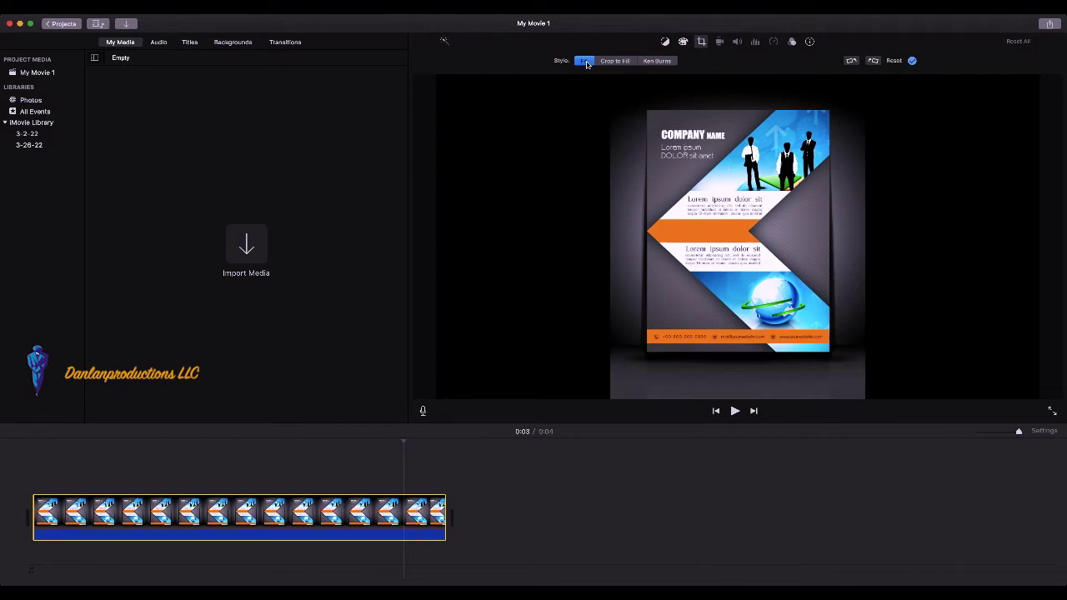
left_click(657, 62)
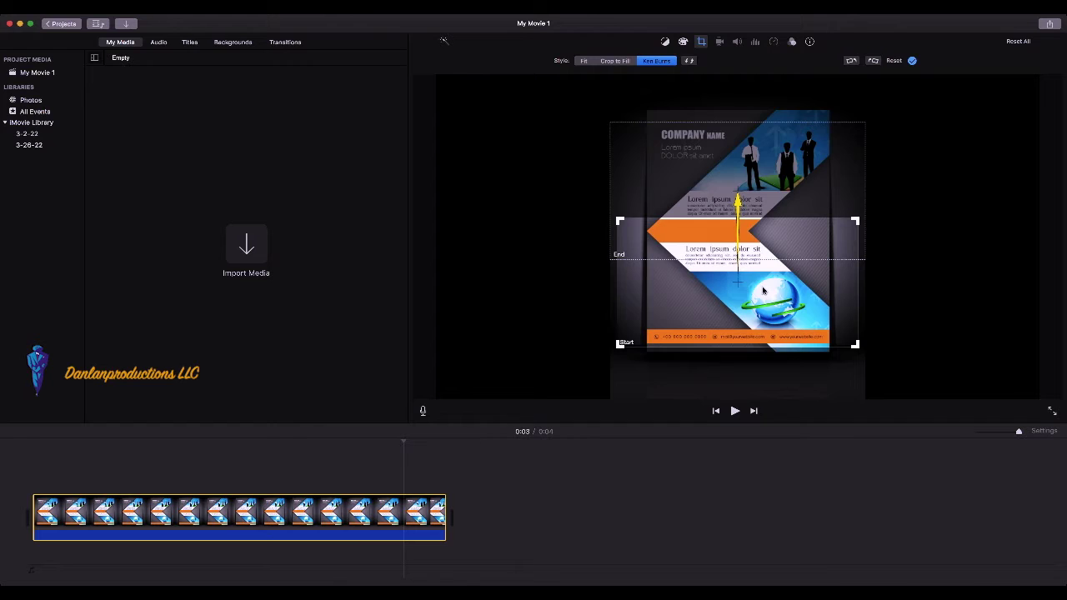
Place the Ken Burns start frame over the flyer's upper half and the end frame over its lower half
left_click_drag(764, 291, 768, 180)
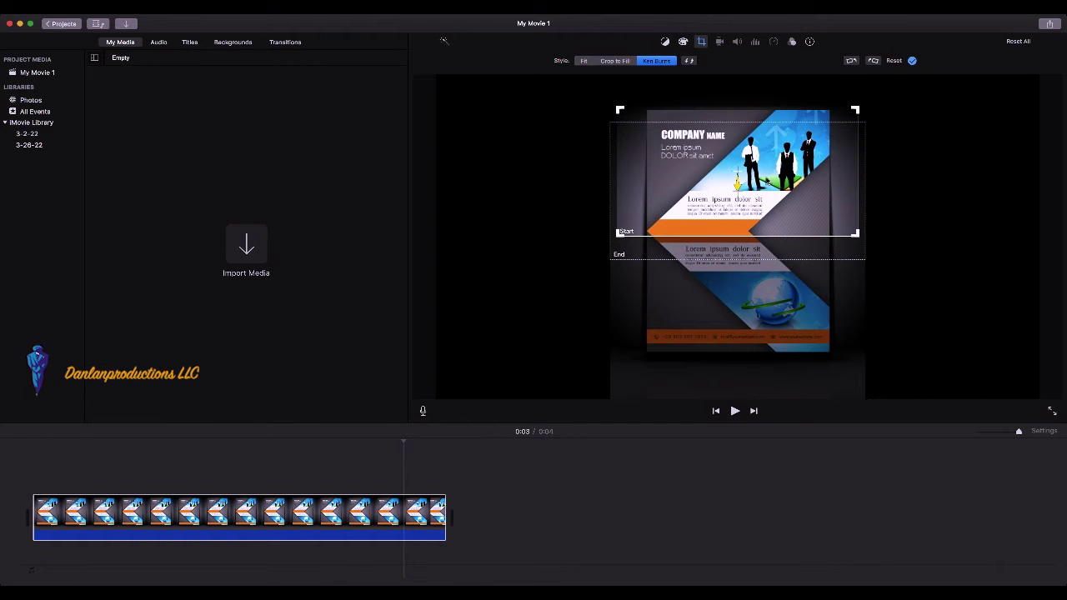
left_click_drag(658, 258, 658, 348)
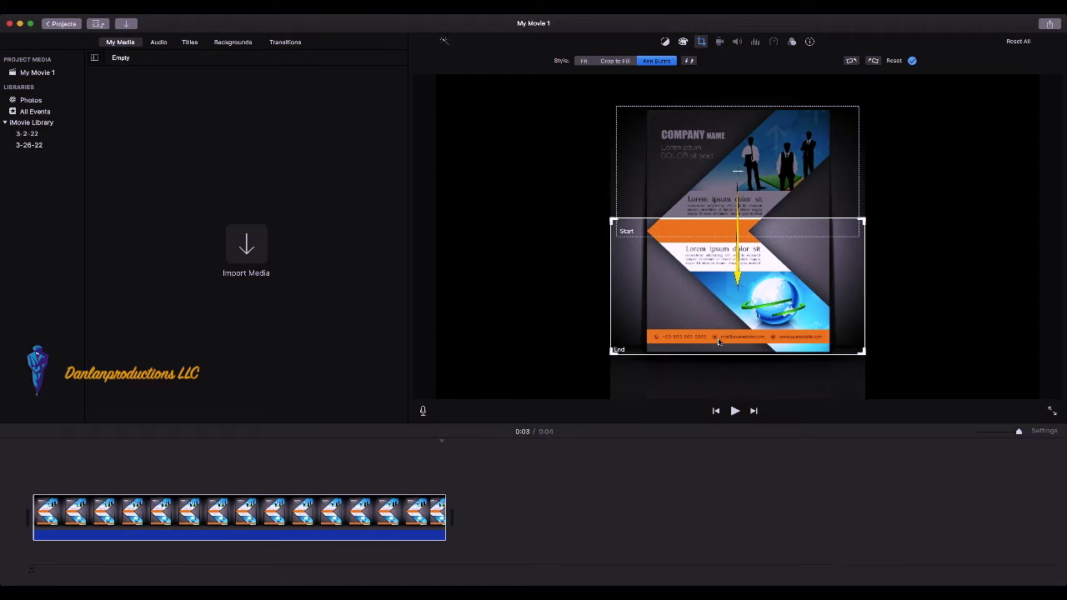
left_click(774, 169)
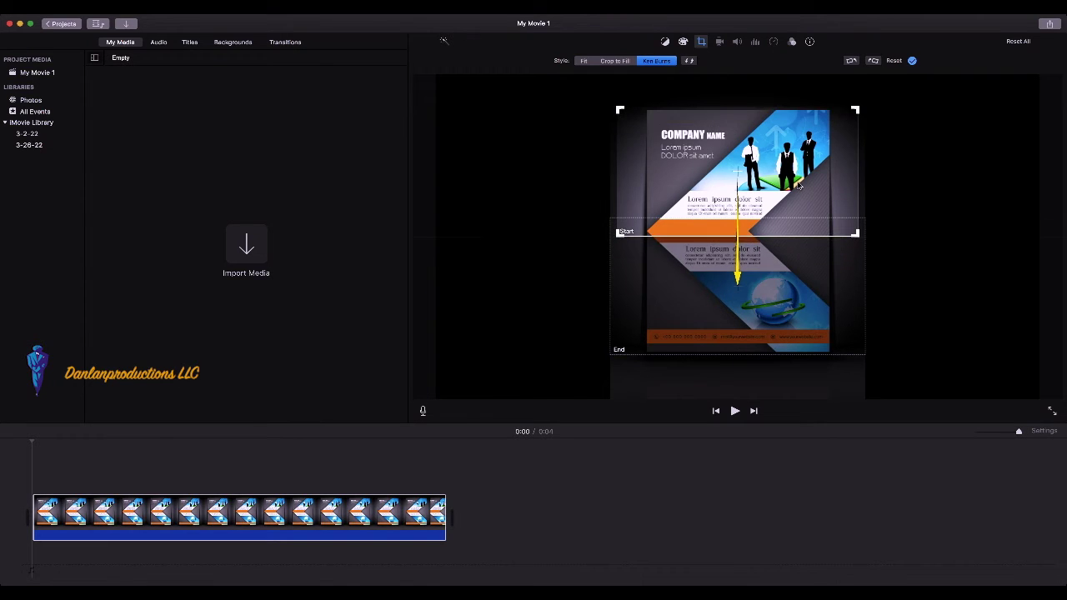
left_click(735, 295)
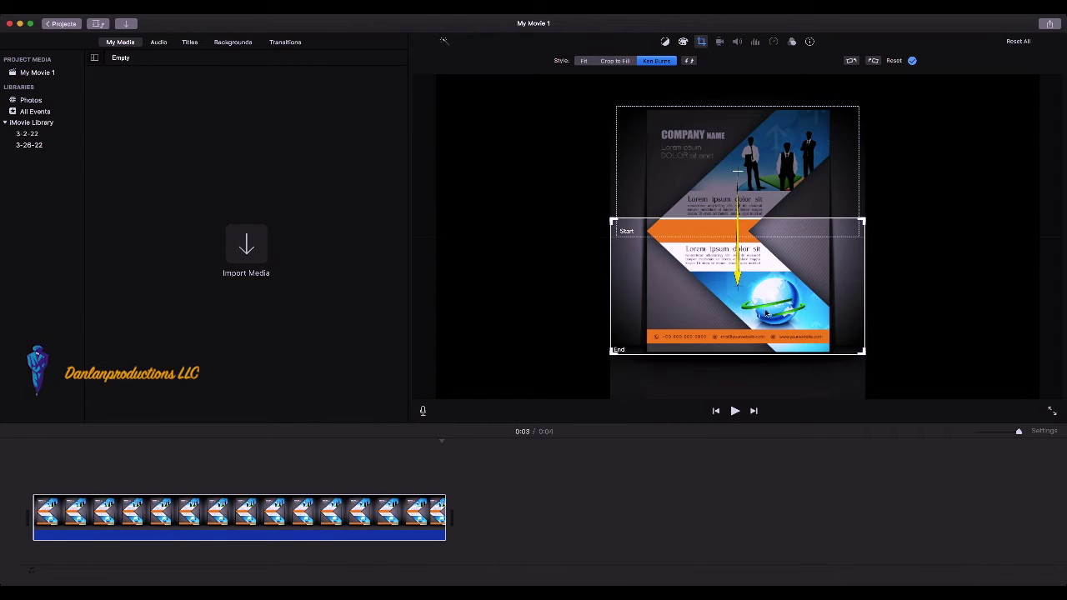
left_click(44, 459)
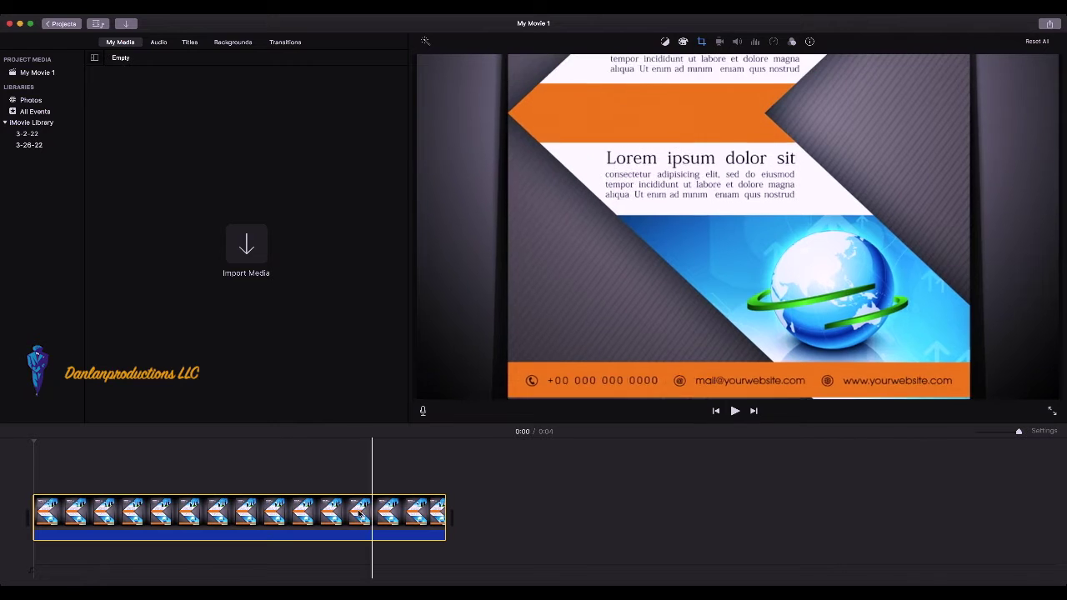
Paste a copy of the flyer clip at about the 2-second point and delete the leftover split piece at the end
left_click(696, 492)
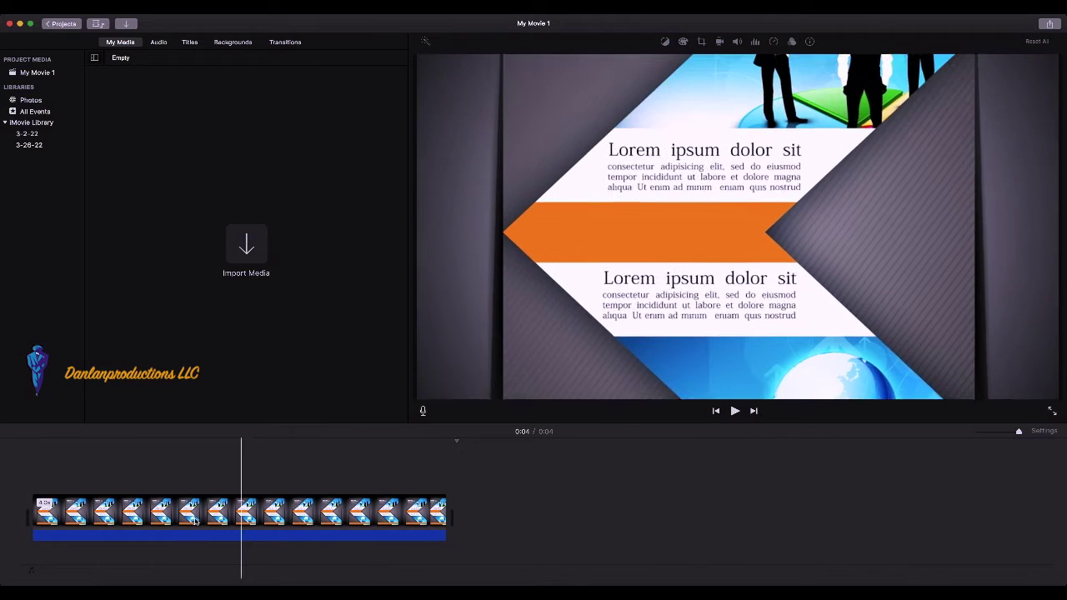
left_click(290, 510)
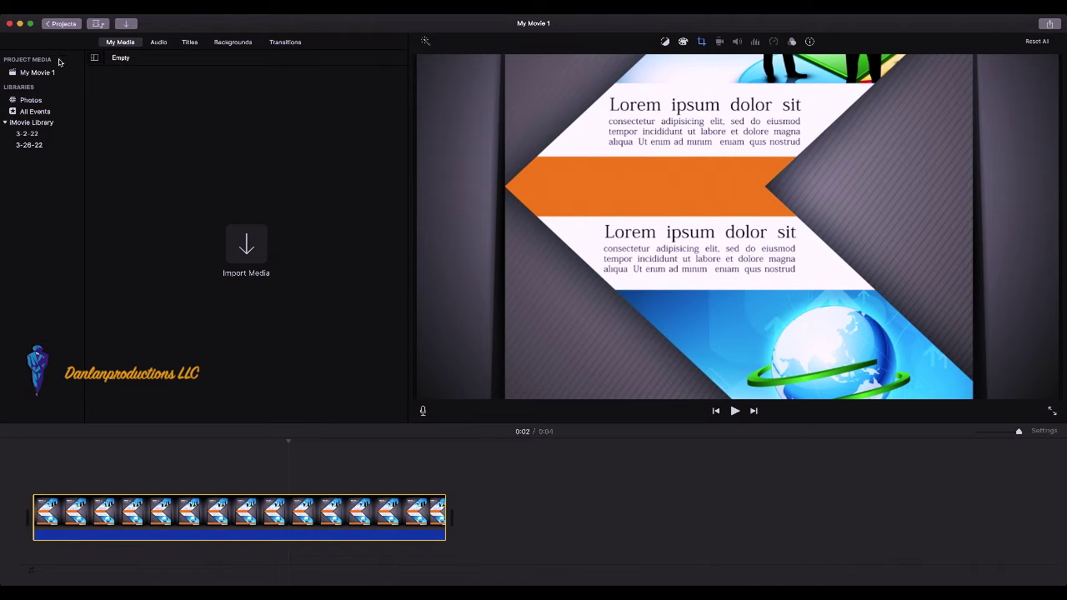
key("ctrl+v")
key("space")
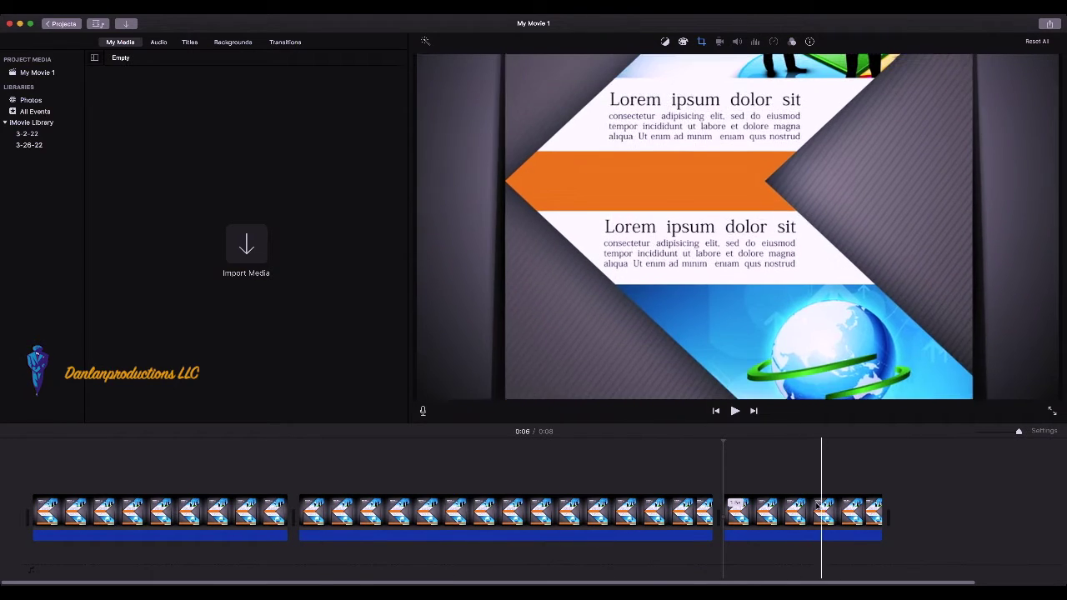
left_click(817, 508)
key("Delete")
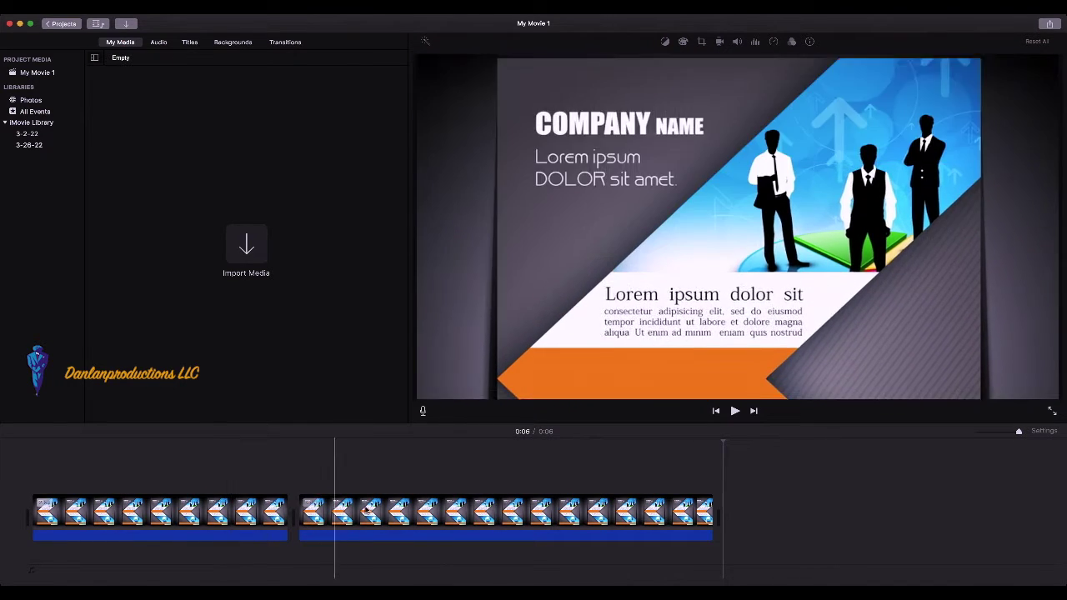
Swap the Ken Burns start and end frames of the second clip so it pans upward
left_click(544, 517)
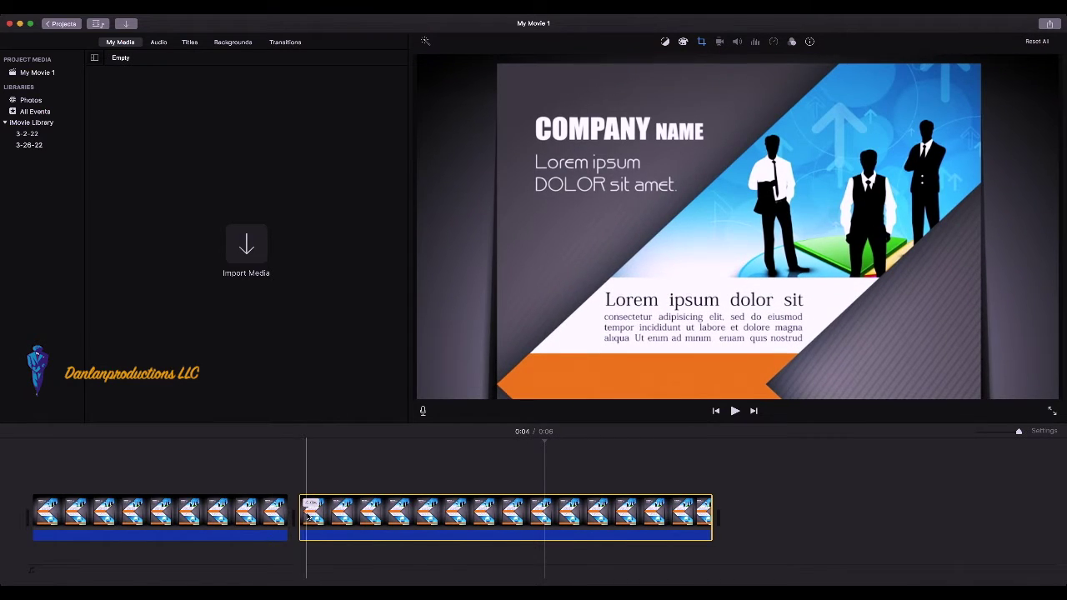
left_click(308, 515)
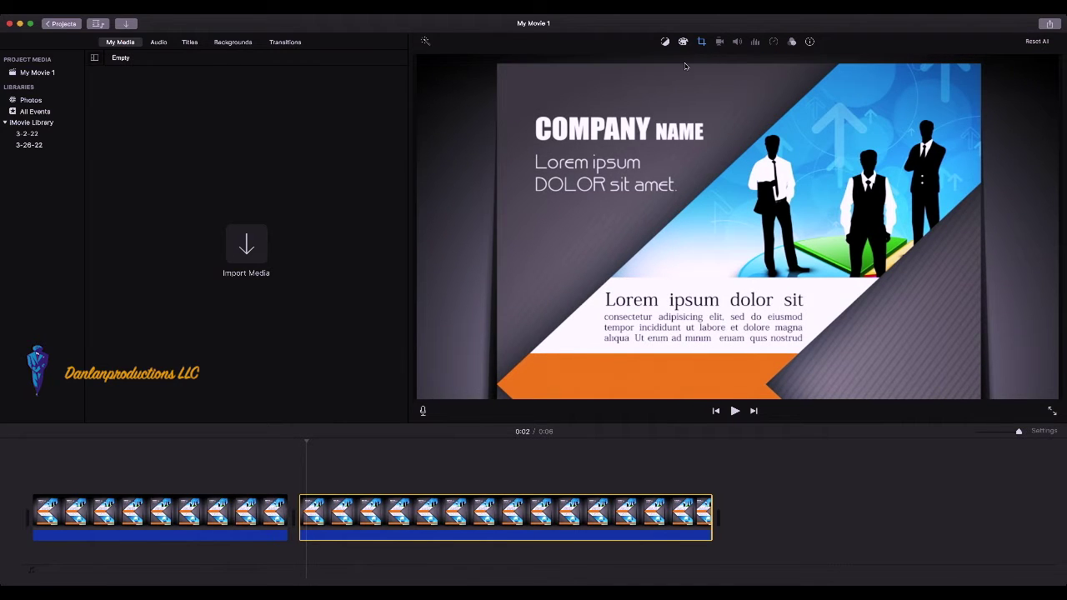
left_click(703, 42)
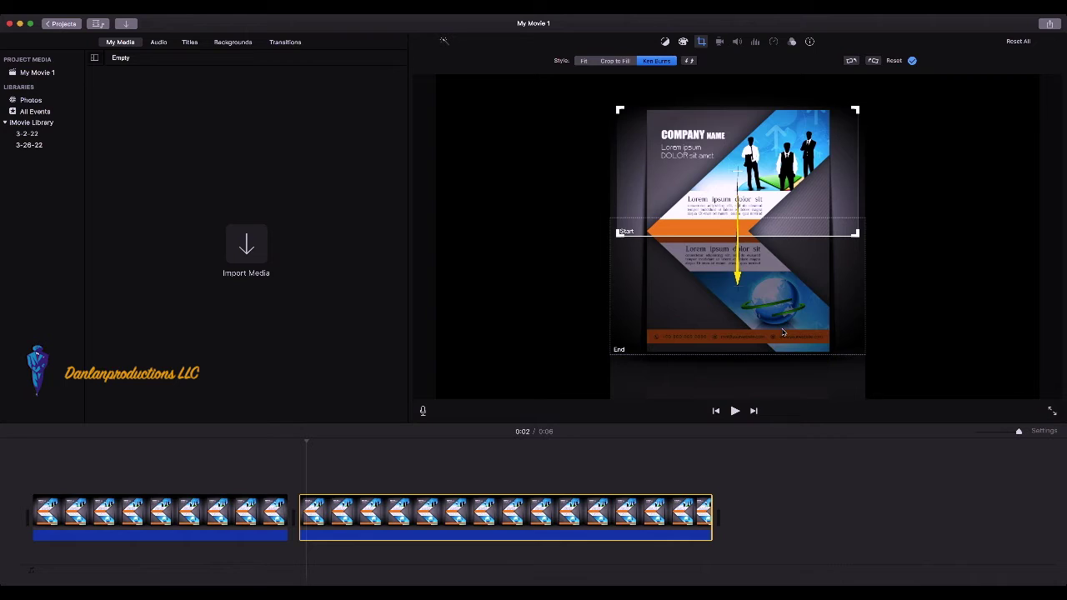
left_click(690, 62)
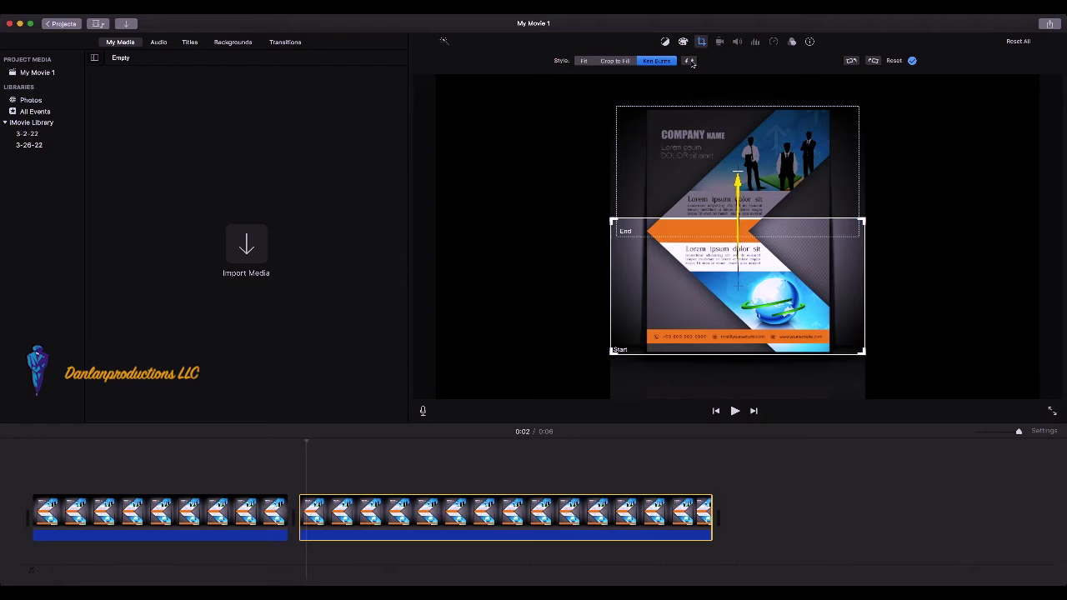
left_click(669, 190)
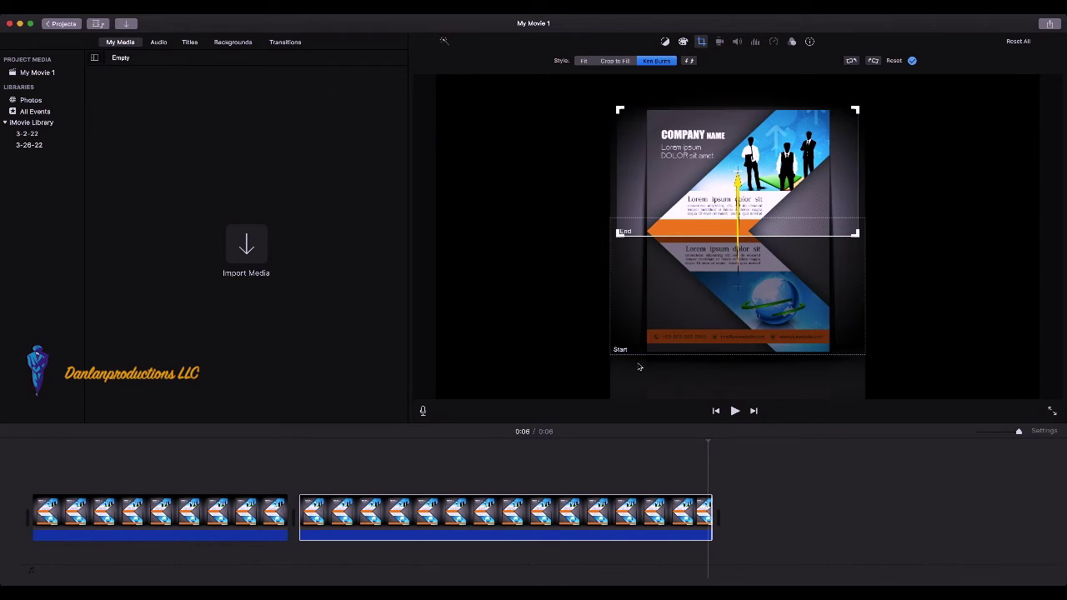
Compare the Ken Burns frames of both clips and move the second clip's end frame down to the flyer's middle
left_click(228, 517)
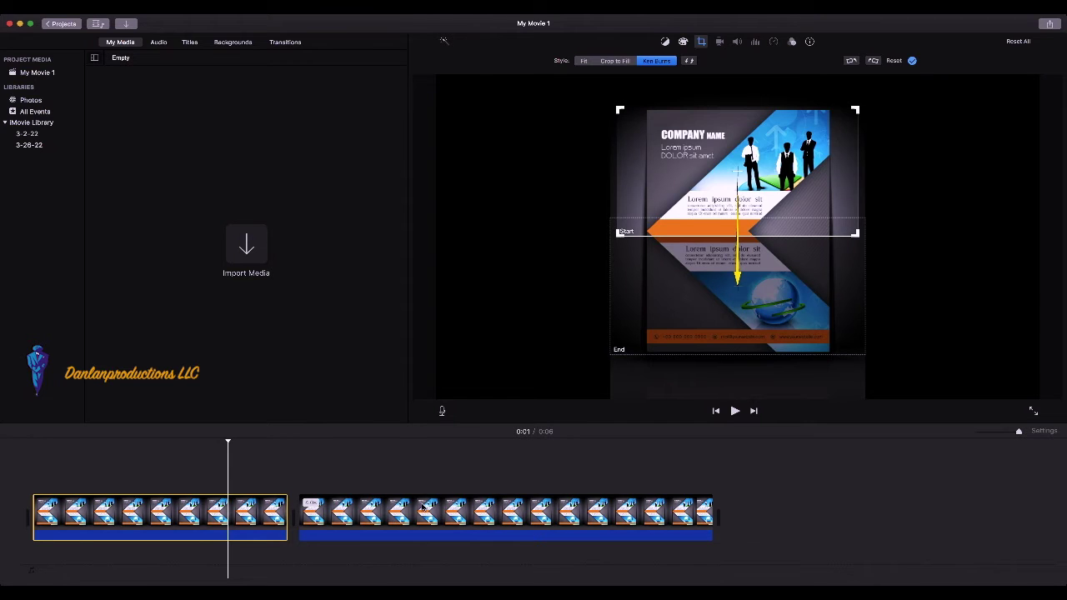
left_click(445, 517)
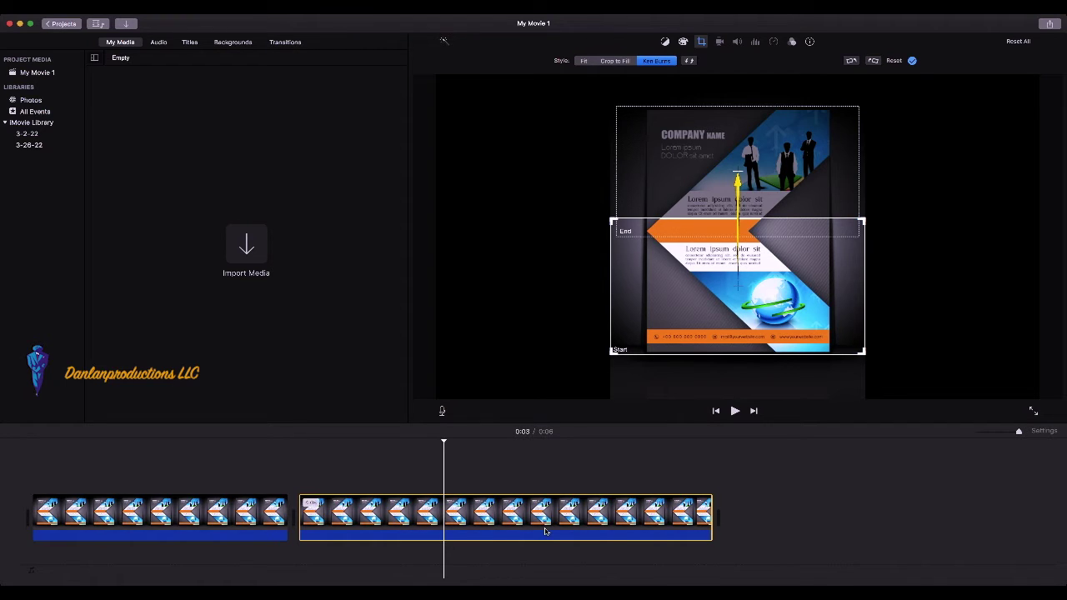
left_click(664, 195)
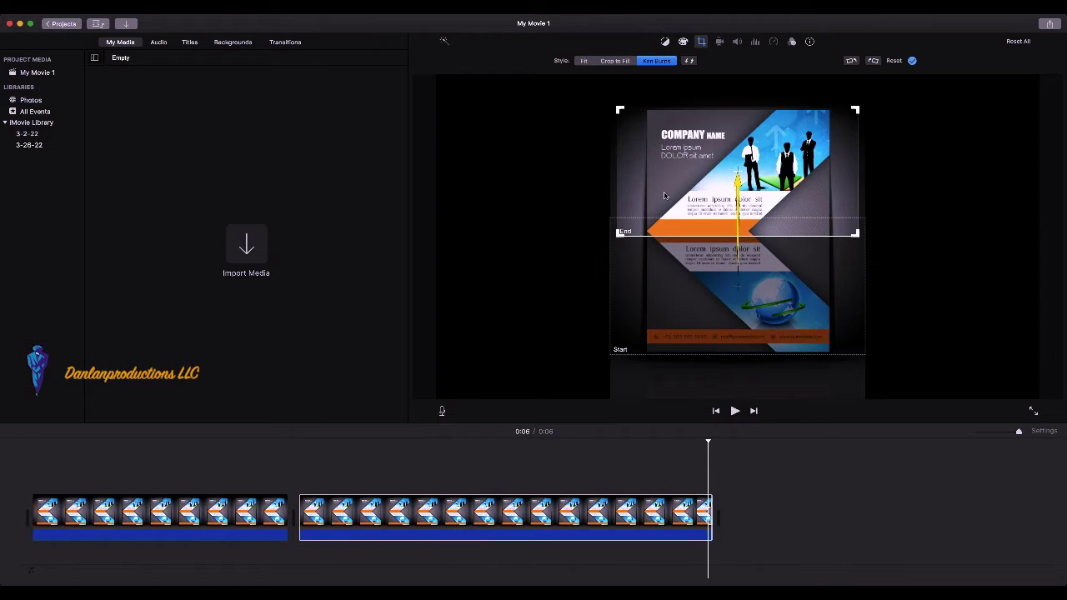
left_click_drag(692, 144, 692, 202)
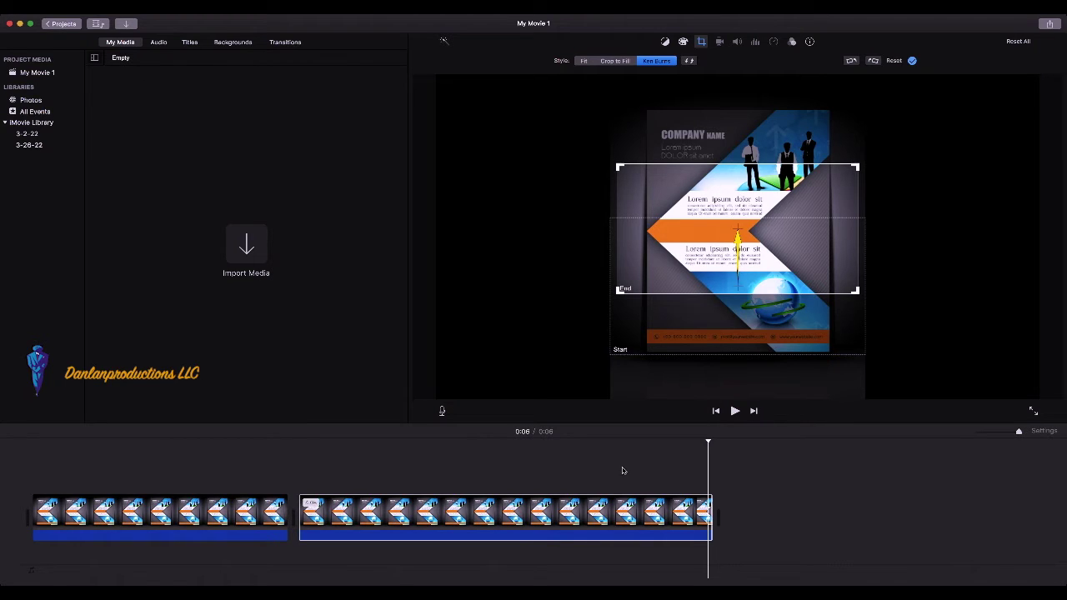
Play back the timeline to check the panning motion across the two clips
left_click(312, 442)
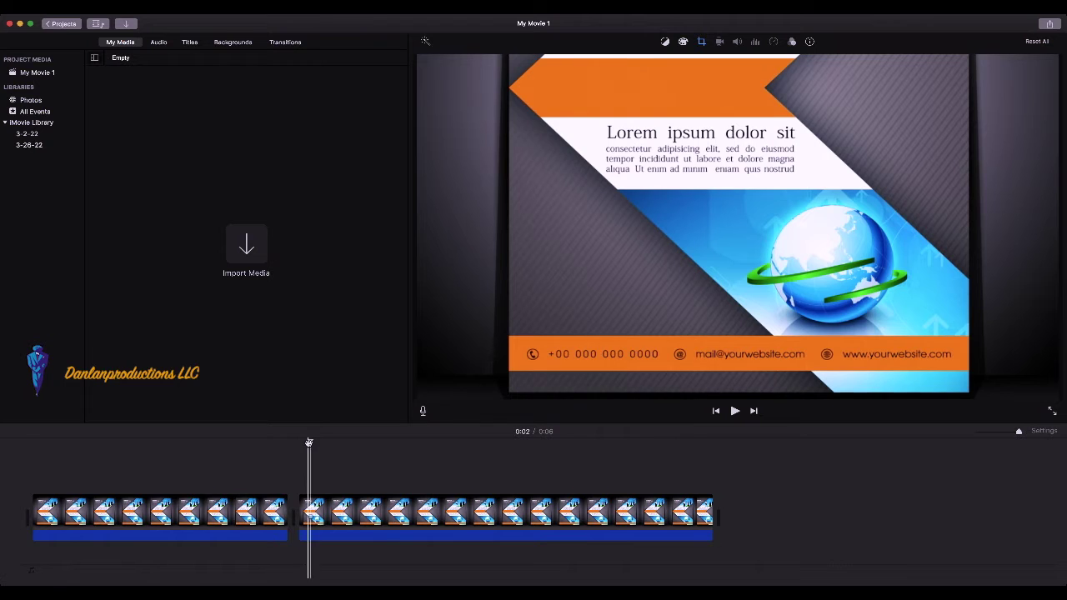
key("space")
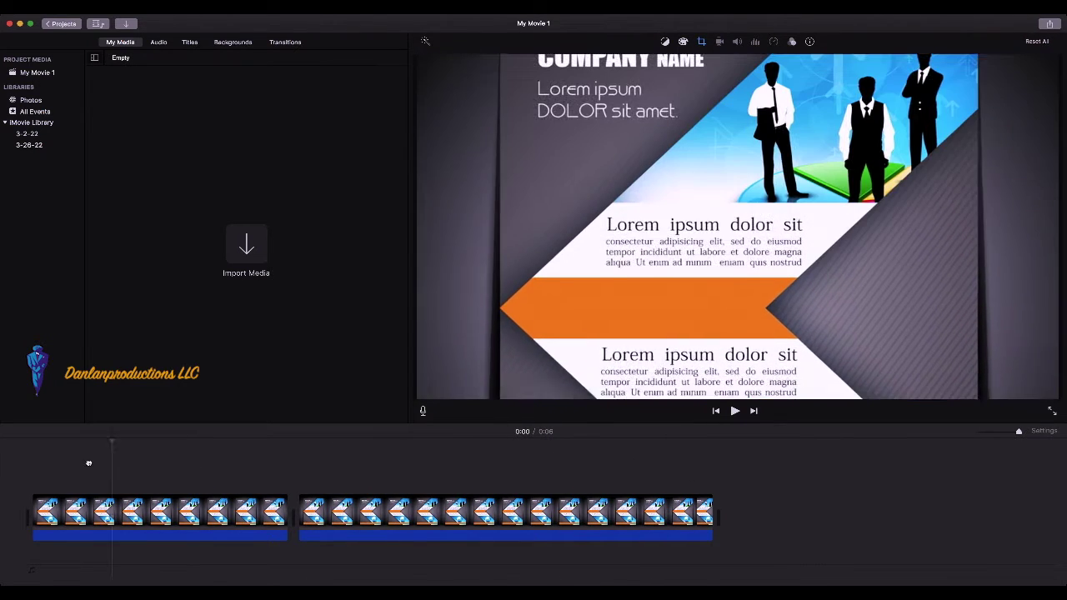
left_click(33, 459)
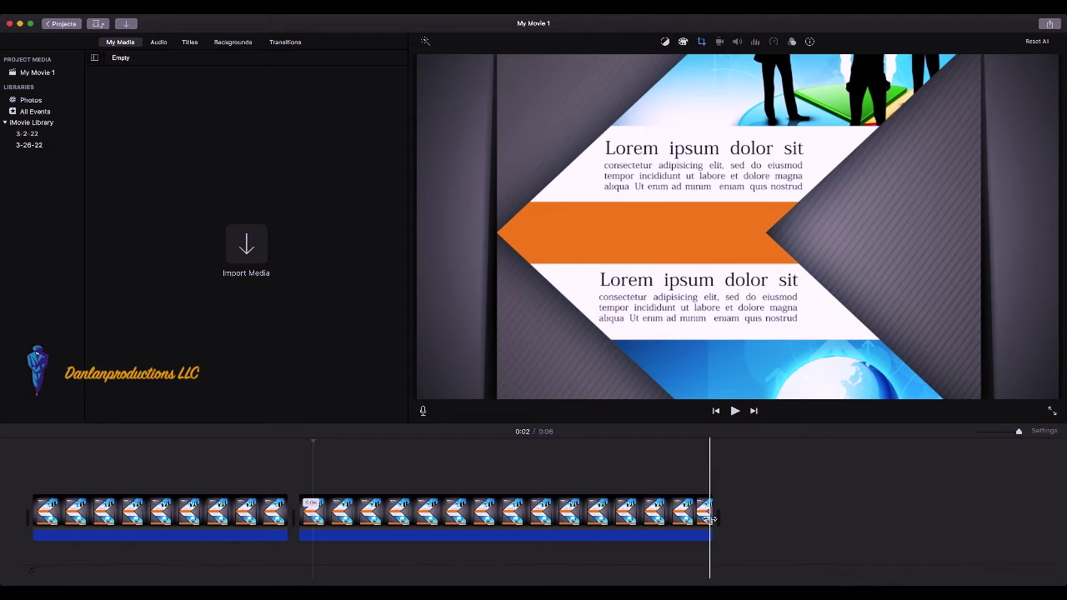
Paste a copy of the second flyer clip near its end, at about the 6-second point, and delete the leftover split piece
left_click(639, 517)
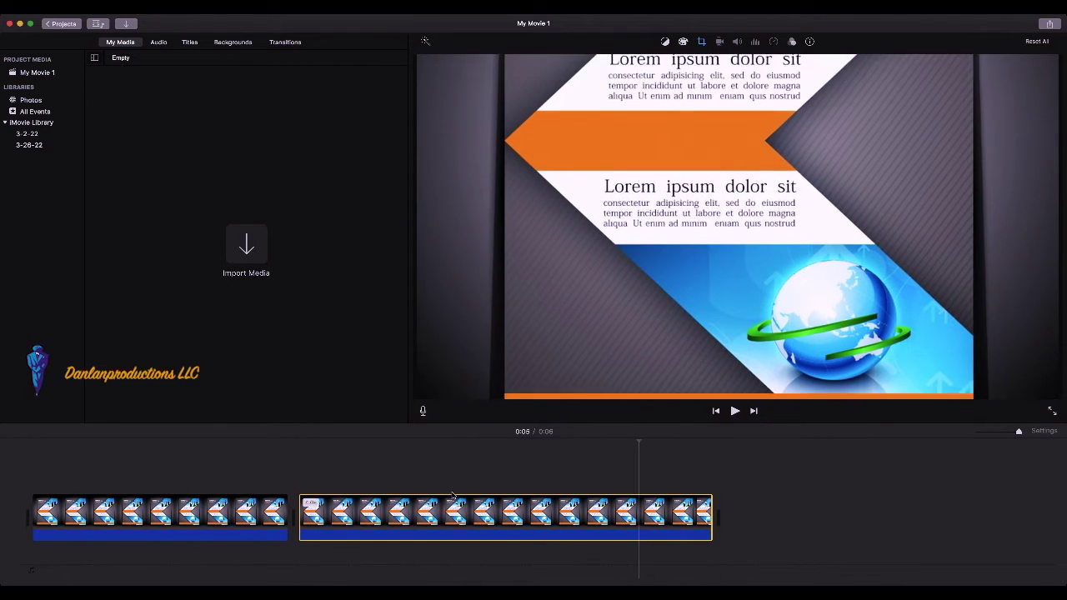
left_click(592, 472)
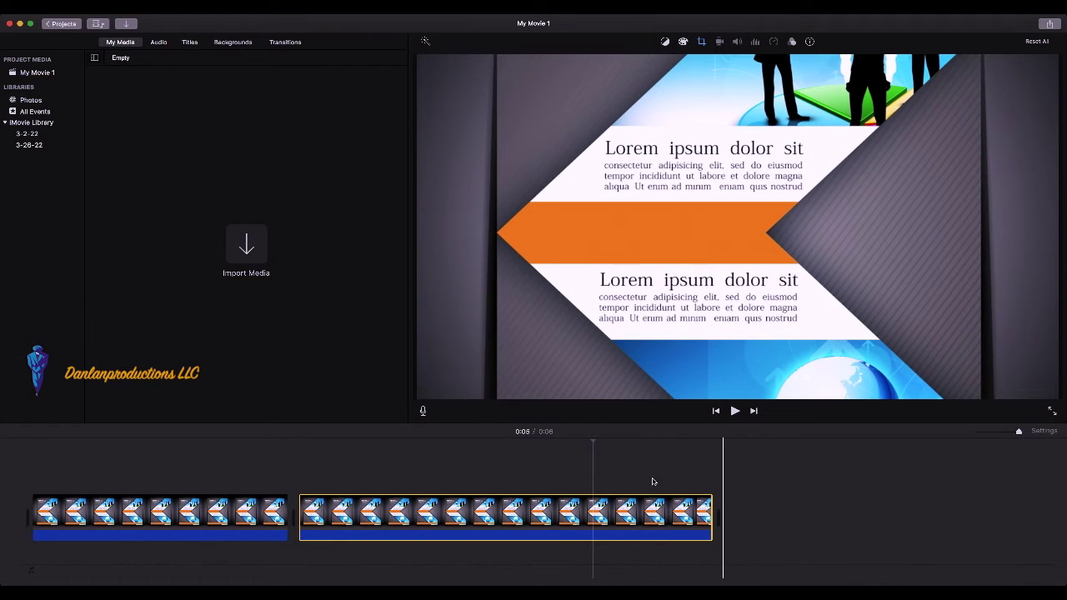
left_click(677, 475)
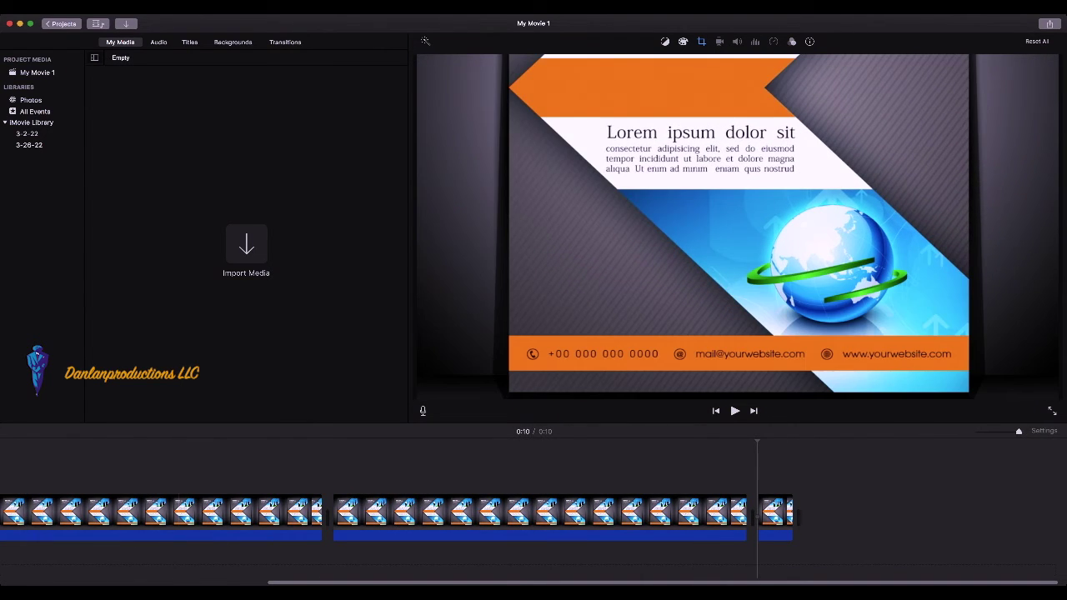
left_click_drag(315, 583, 24, 582)
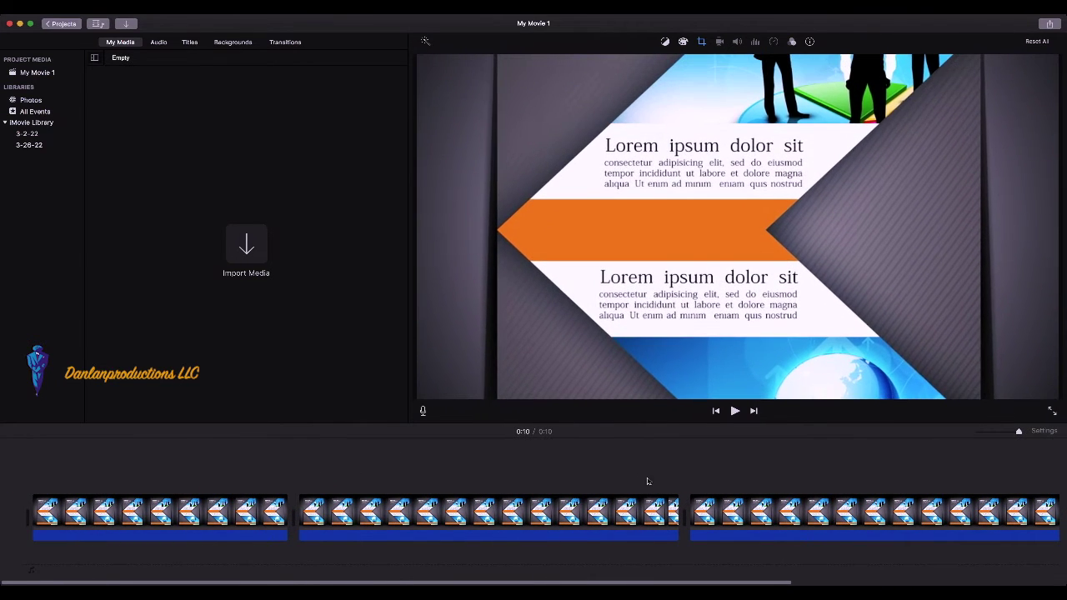
left_click(811, 513)
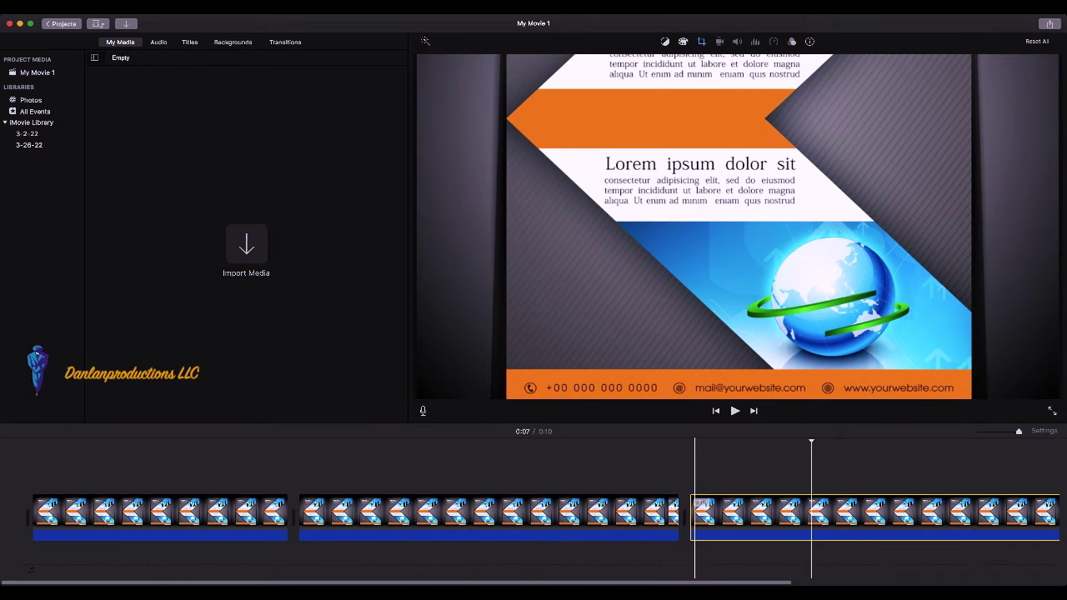
left_click_drag(587, 584, 833, 583)
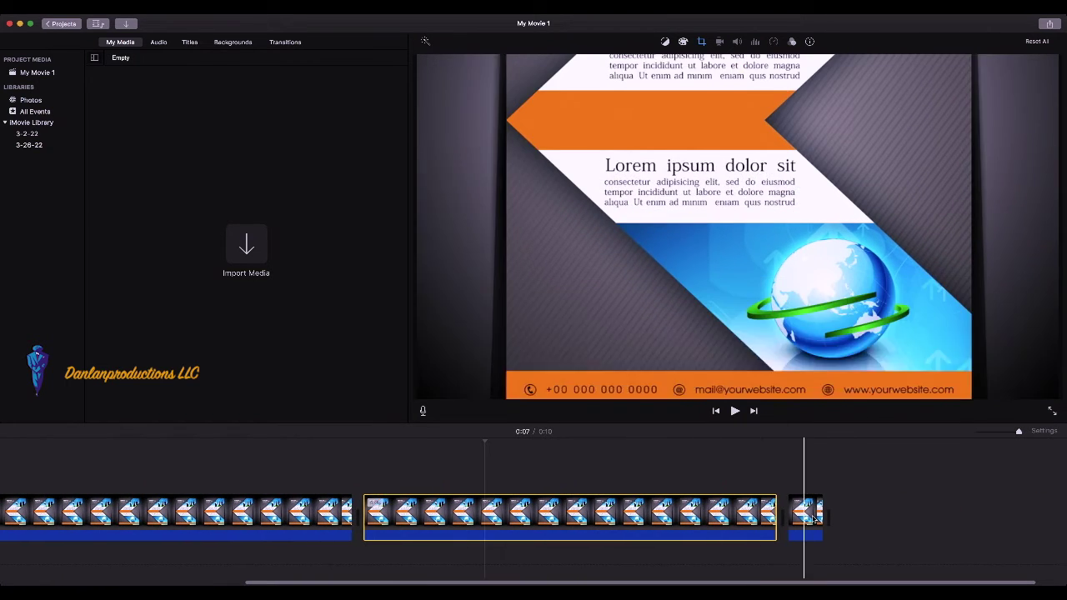
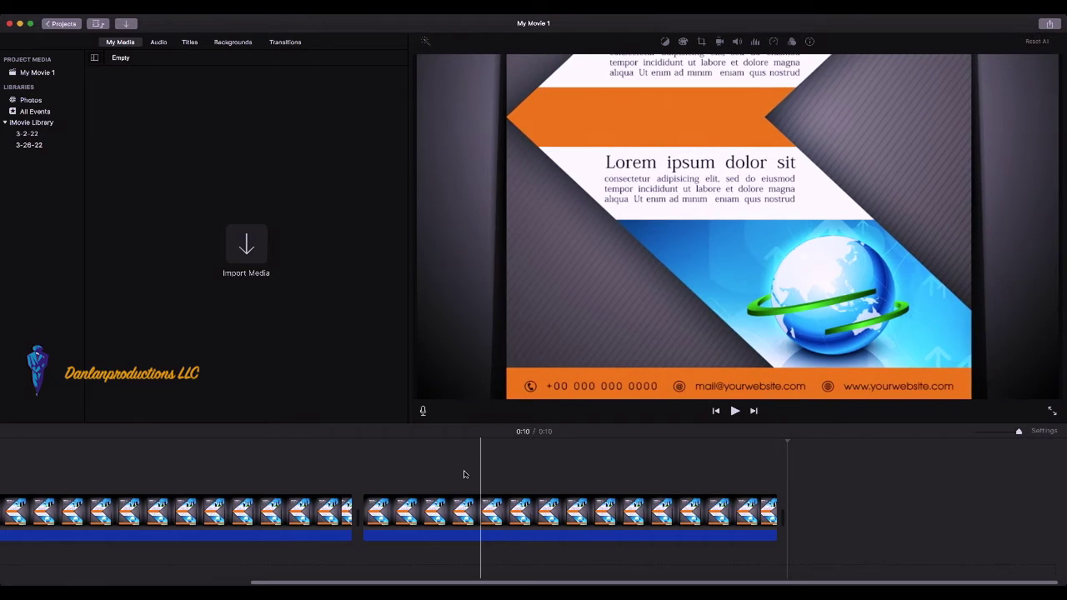
Swap the third clip's Ken Burns frames, shrink the end frame onto the globe and website address, and play the clip back
left_click(527, 519)
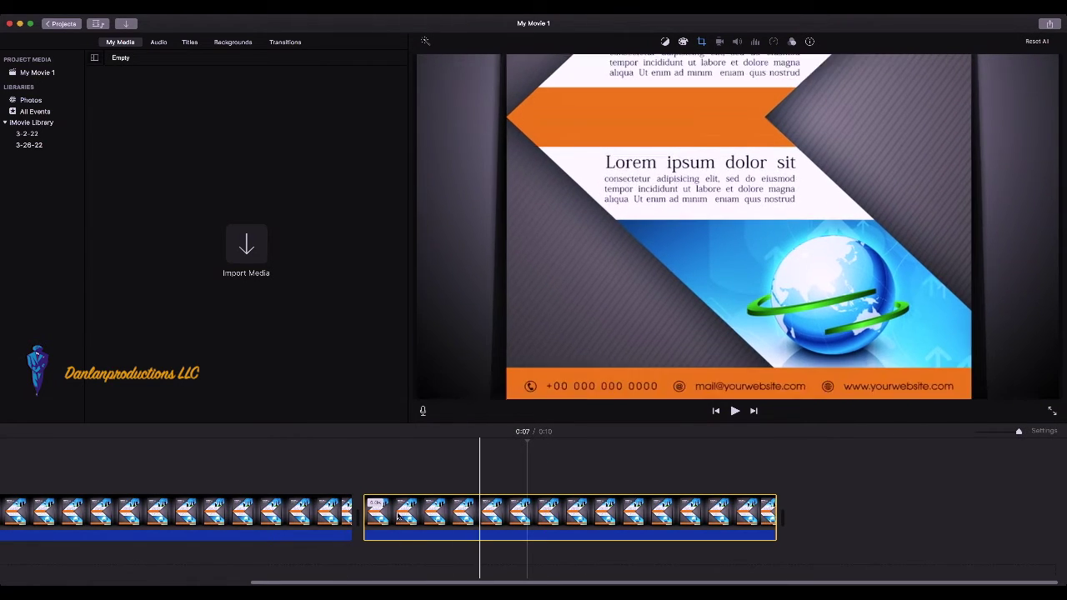
left_click(551, 517)
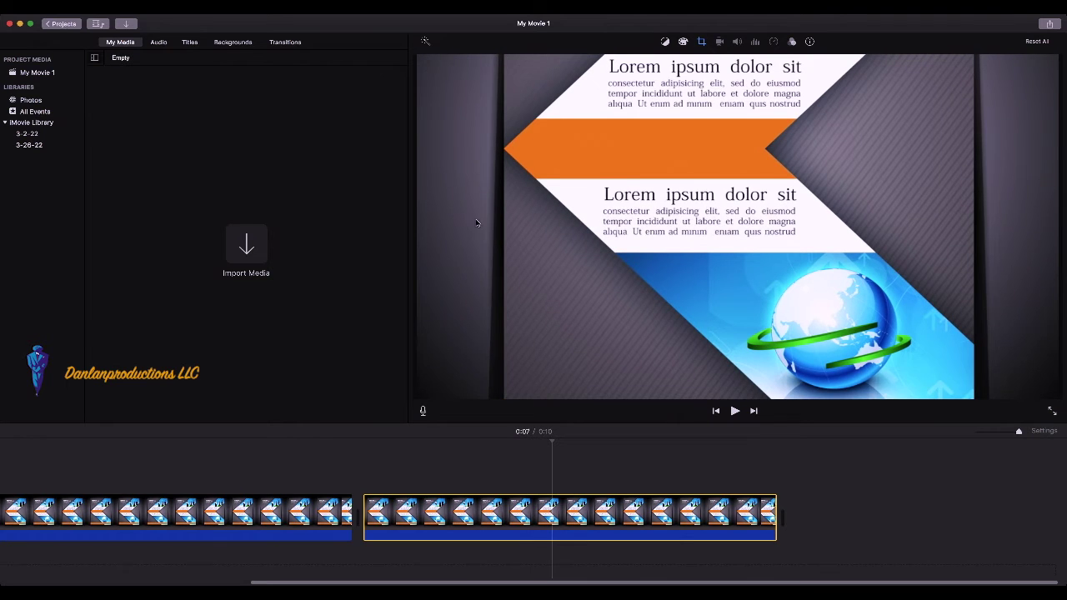
left_click(702, 41)
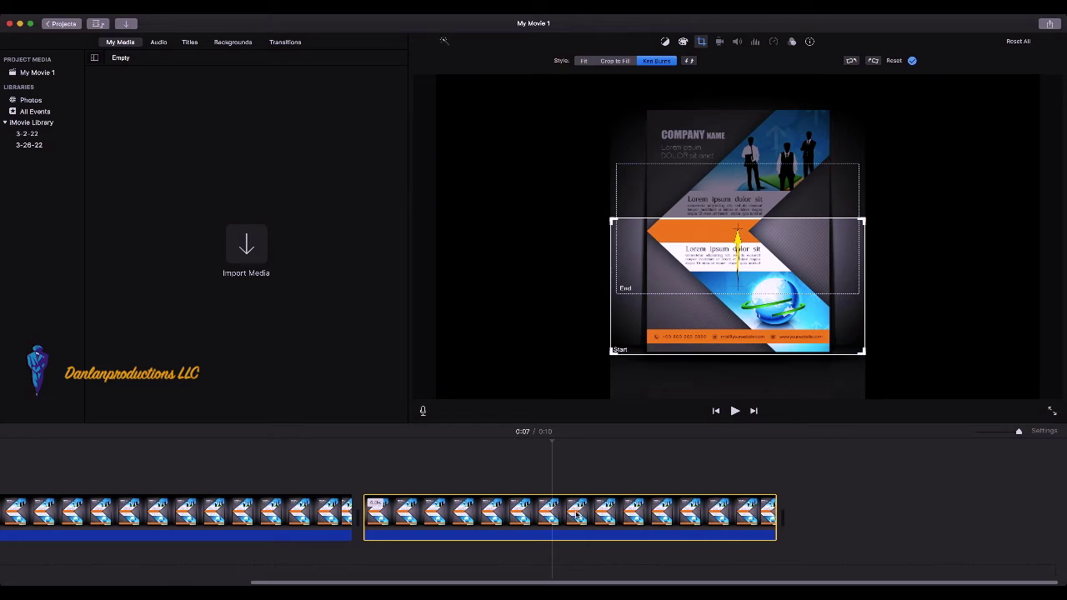
left_click(691, 60)
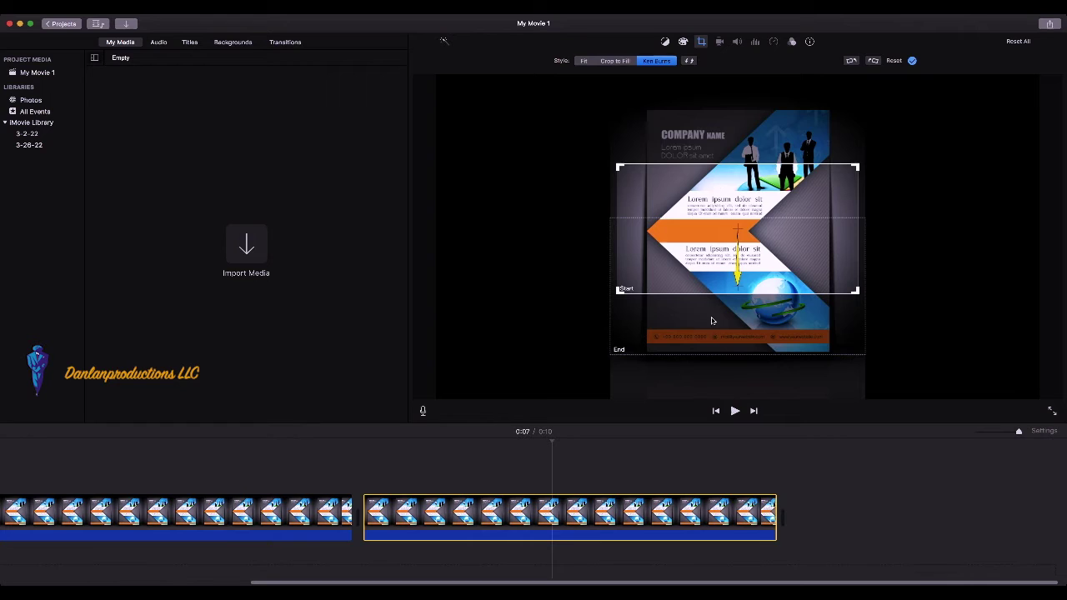
left_click(792, 317)
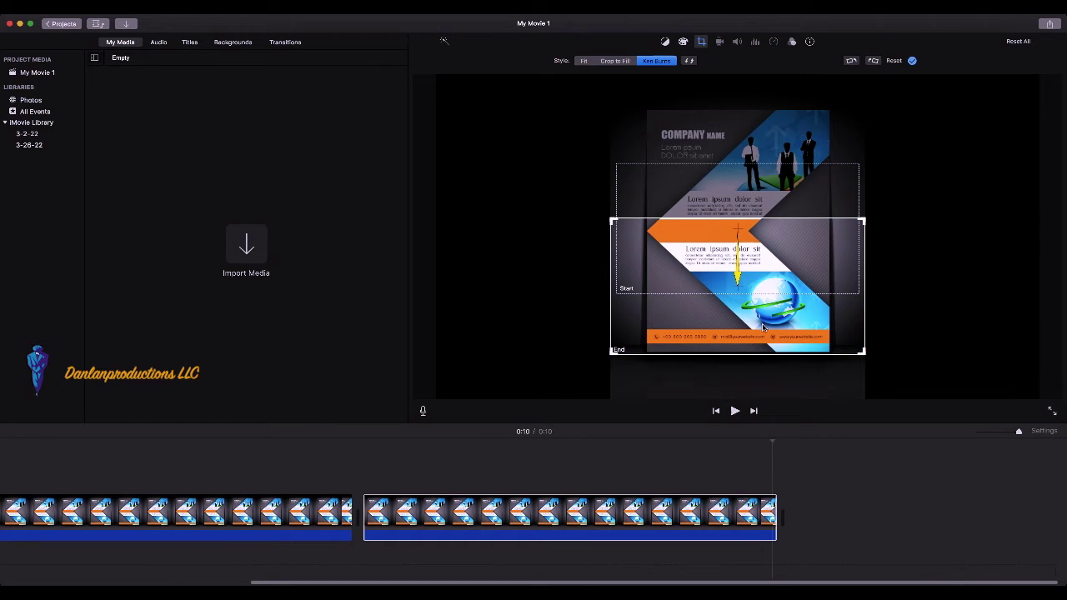
left_click_drag(706, 327, 824, 323)
left_click_drag(980, 225, 867, 290)
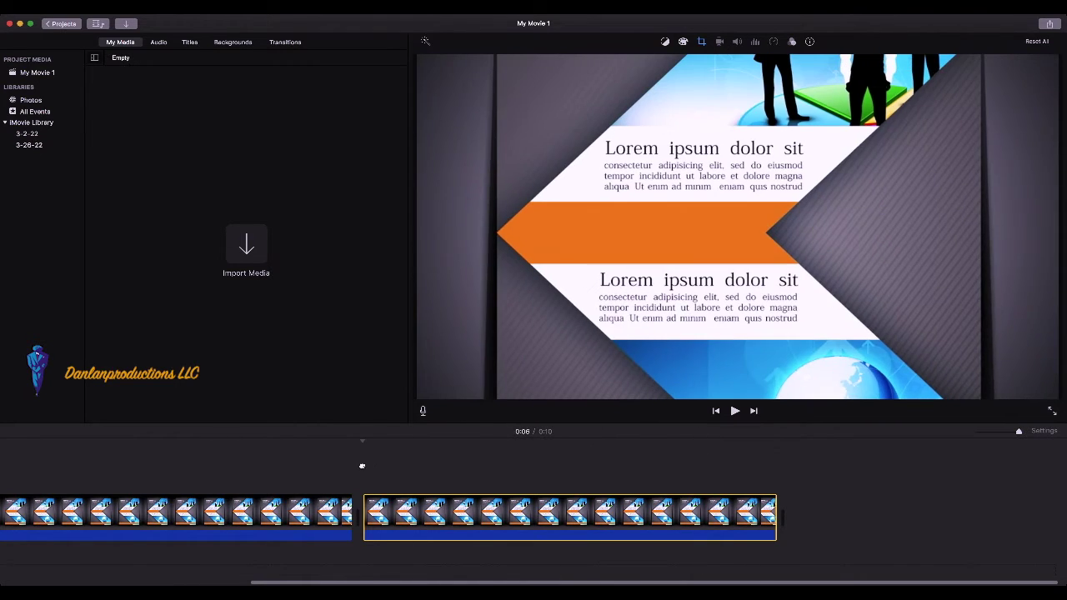
left_click(385, 465)
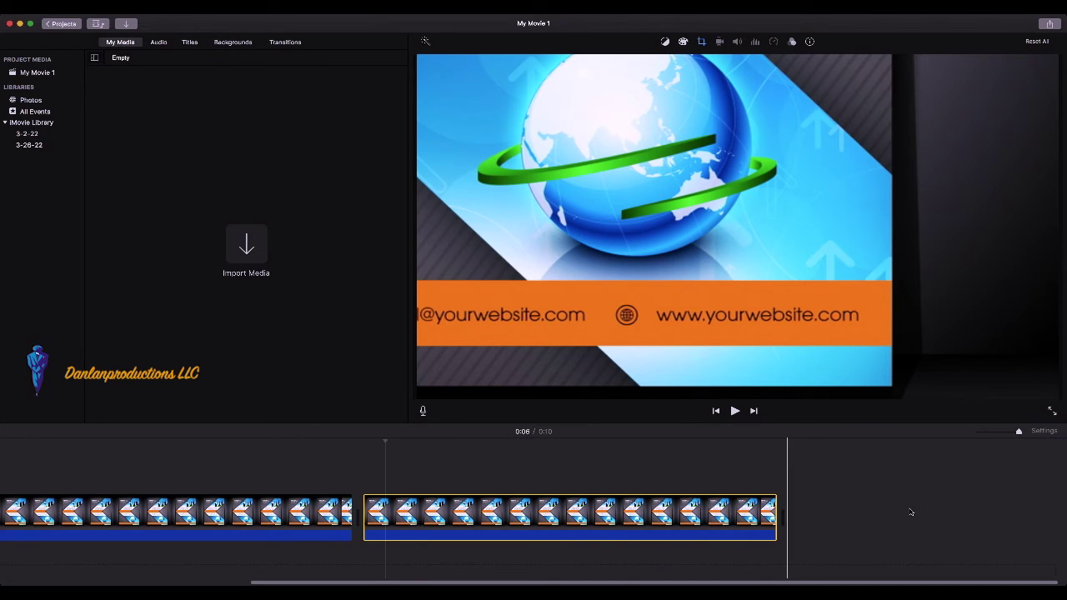
Try a Circle Open transition between the first and second clips, and remove it from the timeline
scroll(381, 567, "left", 5)
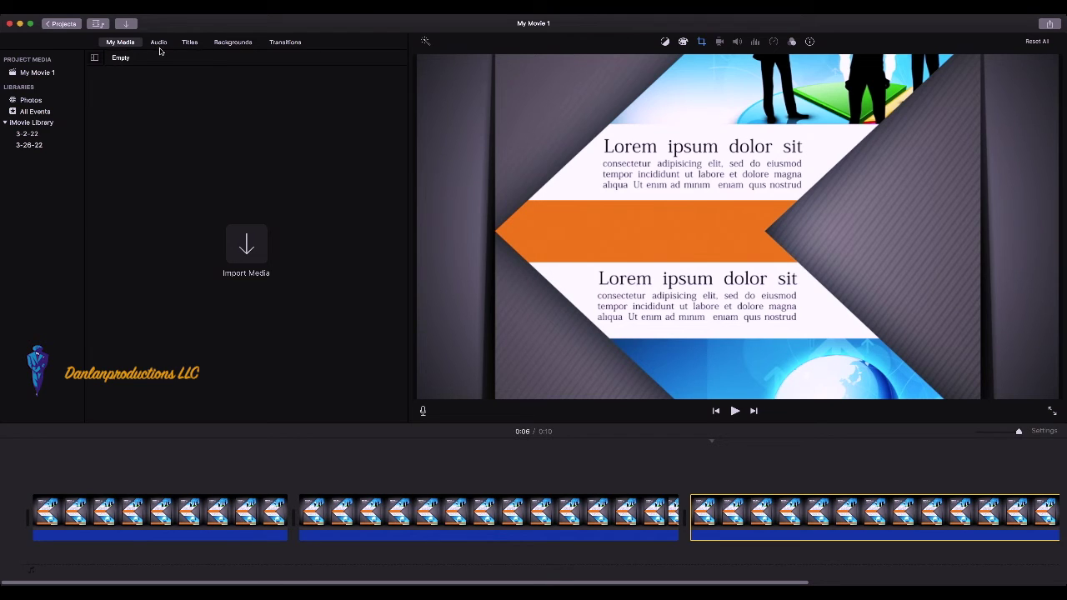
left_click(286, 43)
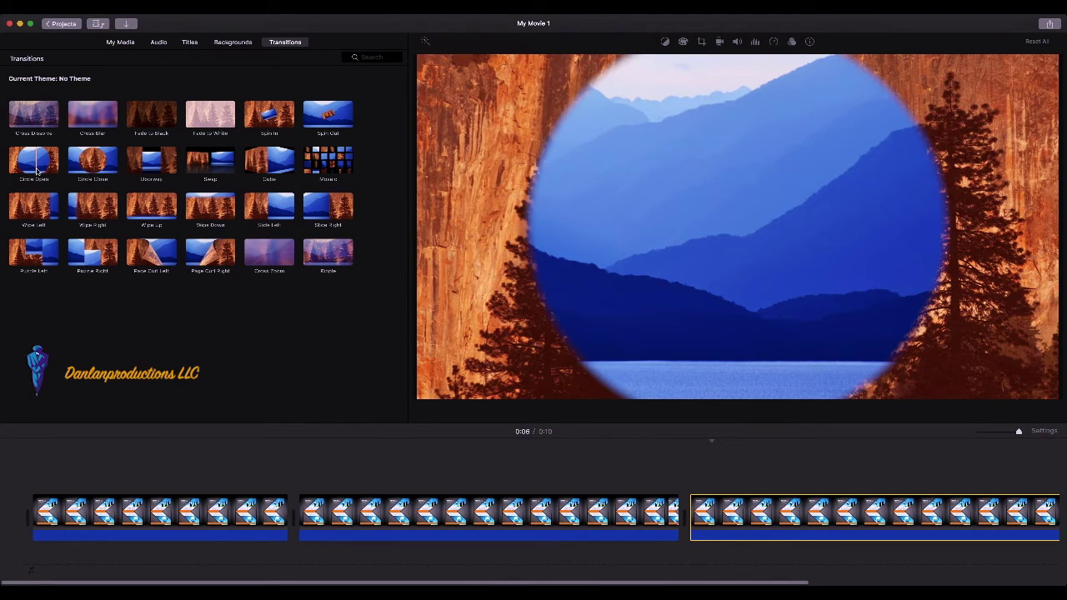
left_click_drag(37, 171, 244, 518)
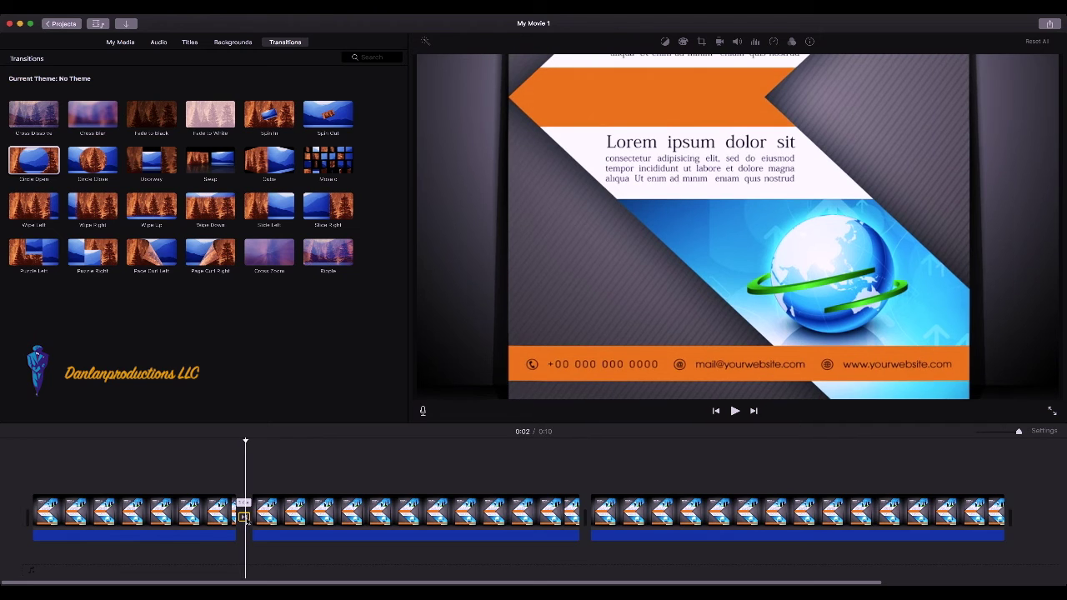
key("Delete")
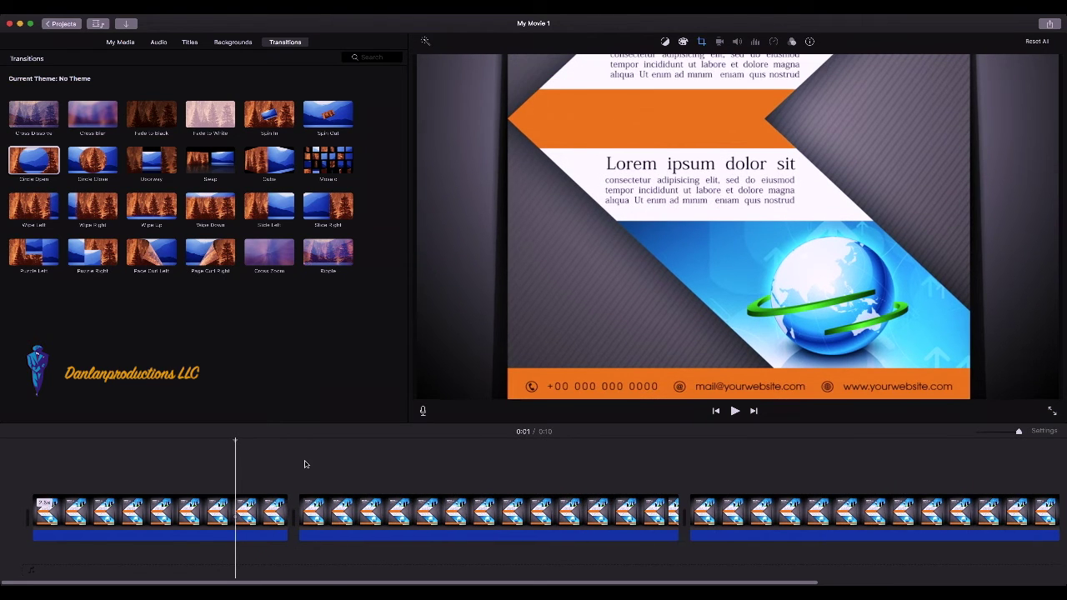